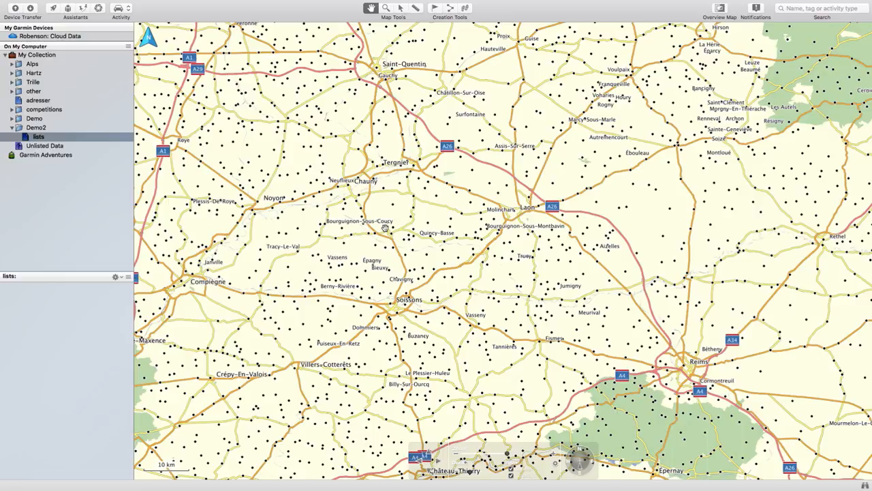
# Create waypoints at Saint-Quentin and Reims on the map, stored in the lists list
pyautogui.click(436, 9)
pyautogui.click(377, 67)
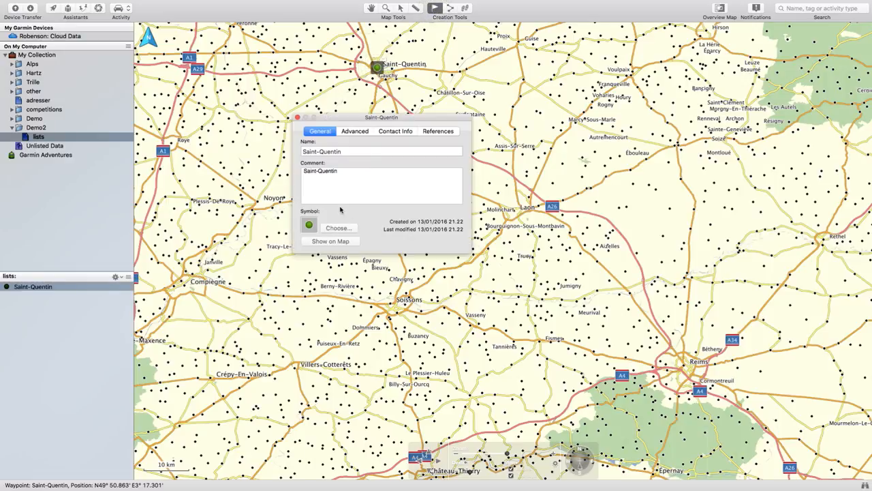
pyautogui.click(297, 117)
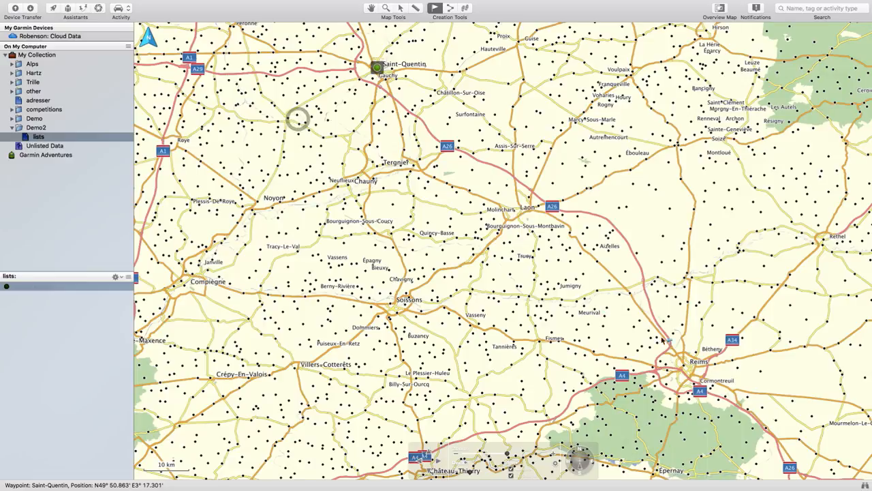
pyautogui.click(684, 366)
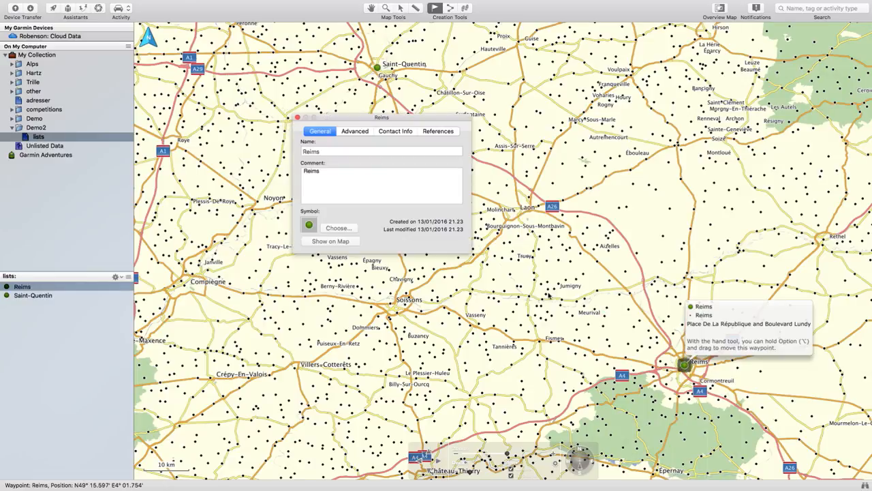
pyautogui.click(297, 117)
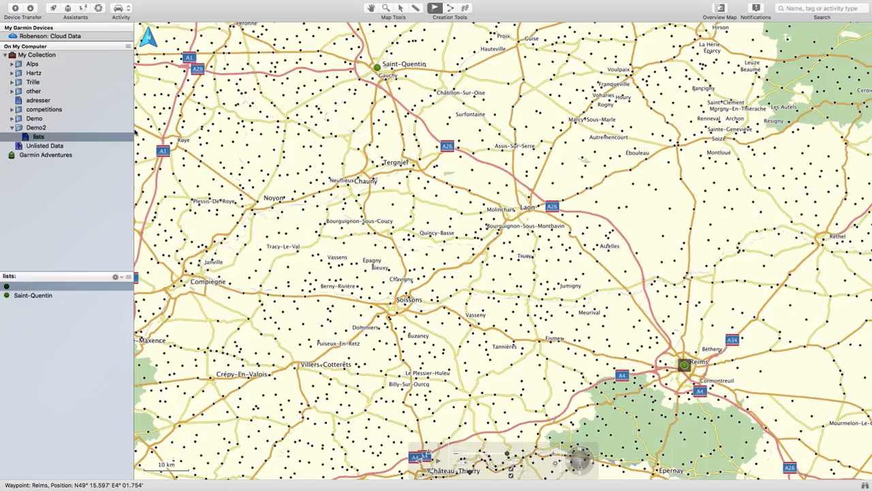
pyautogui.click(65, 368)
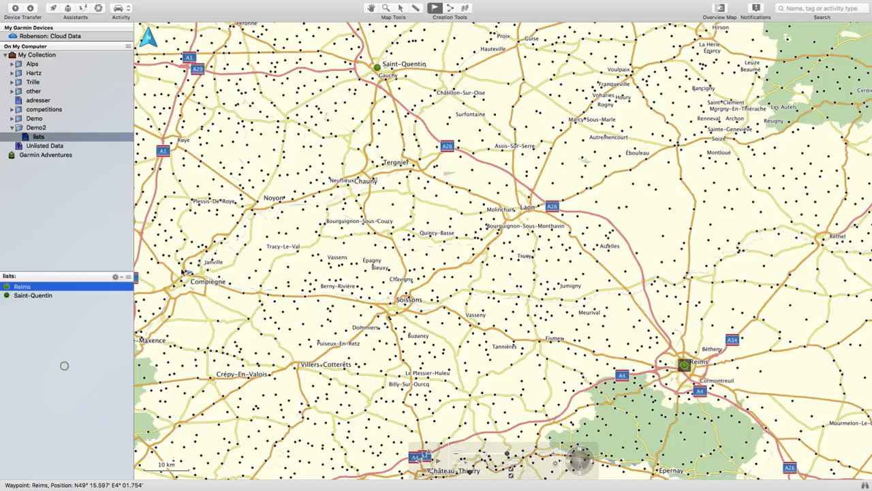
# Create a route with the Driving activity from the Reims waypoint to the Saint-Quentin waypoint
pyautogui.click(452, 8)
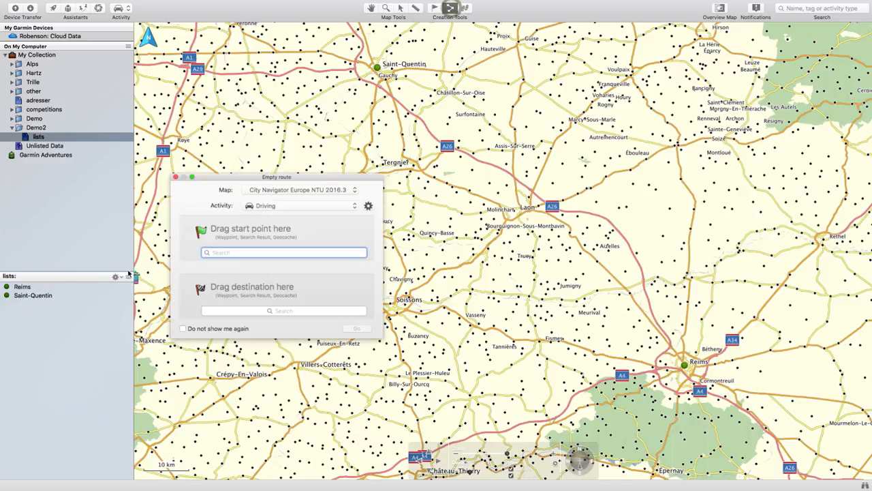
pyautogui.click(23, 287)
pyautogui.moveTo(23, 287); pyautogui.dragTo(211, 239)
pyautogui.moveTo(26, 295); pyautogui.dragTo(232, 300)
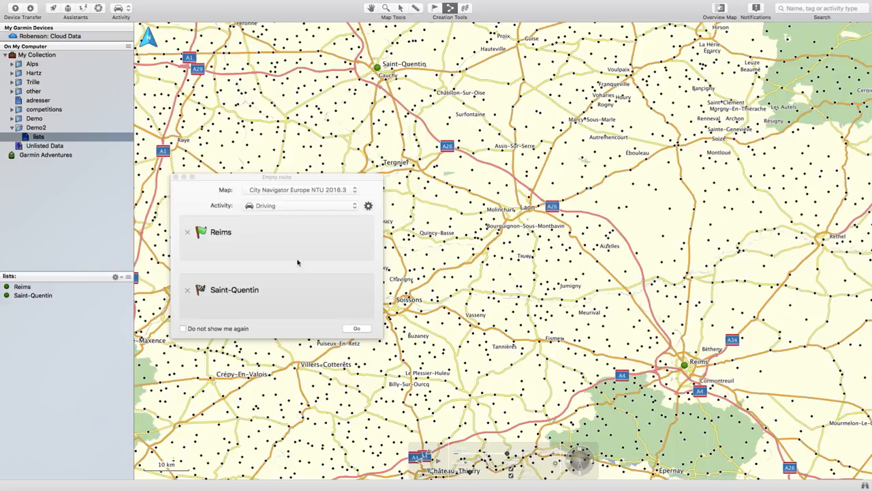
pyautogui.click(356, 330)
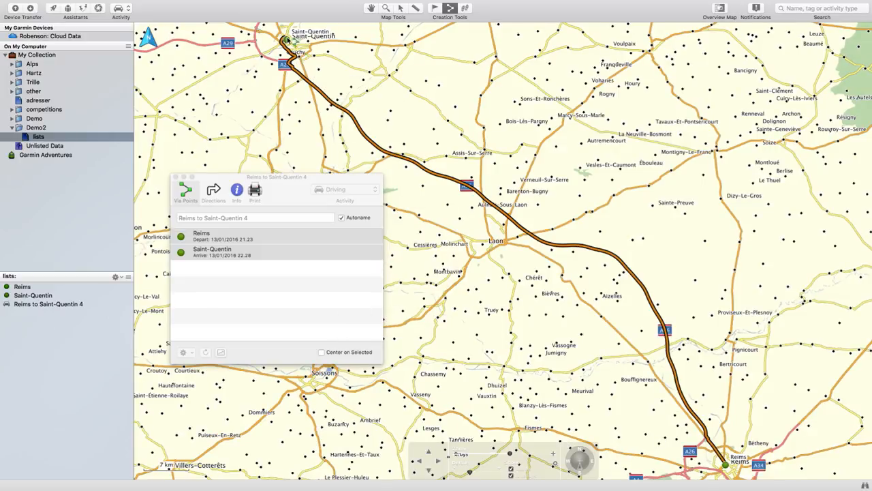
# Create a second route from Reims to Saint-Quentin, choosing Motorcycling as its activity
pyautogui.click(450, 8)
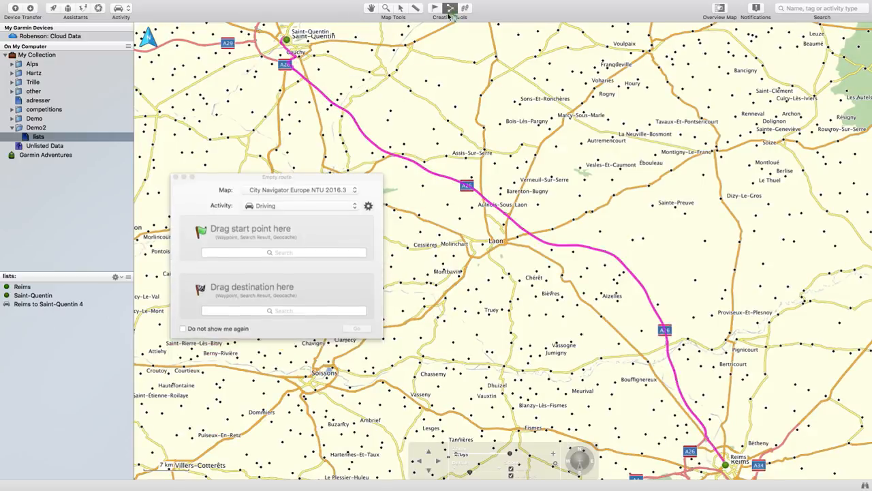
pyautogui.press('Escape')
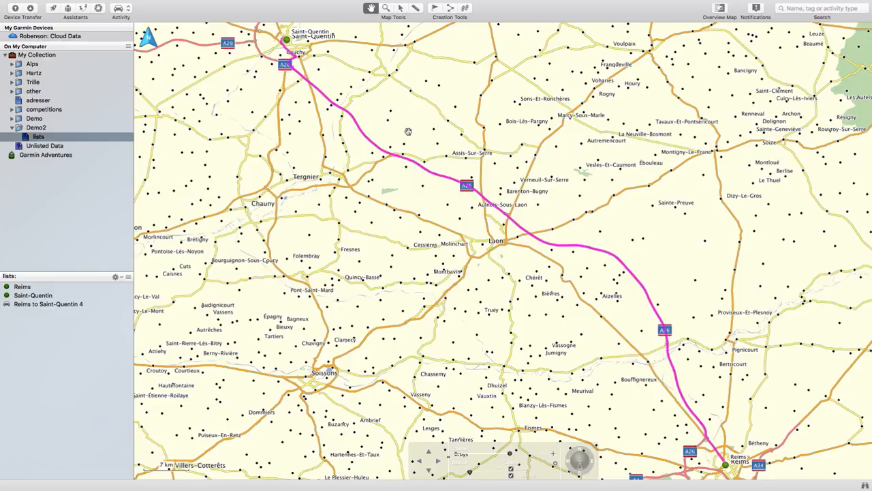
pyautogui.click(450, 8)
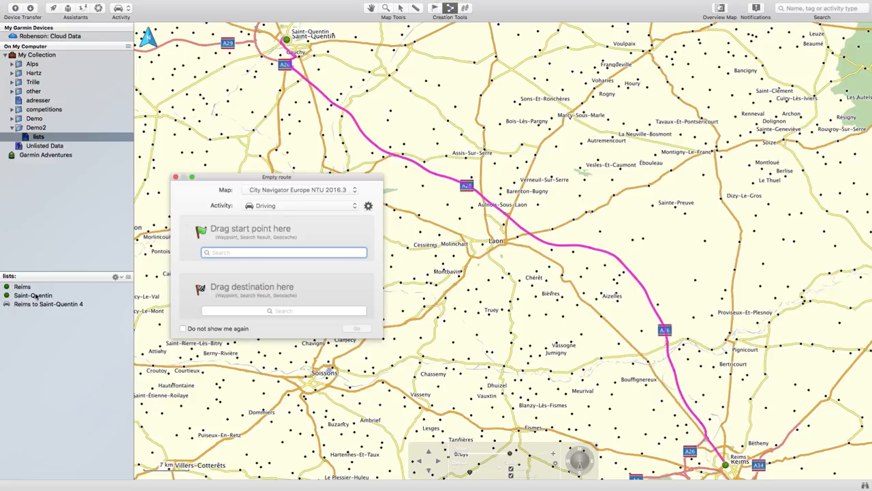
pyautogui.moveTo(25, 289); pyautogui.dragTo(243, 251)
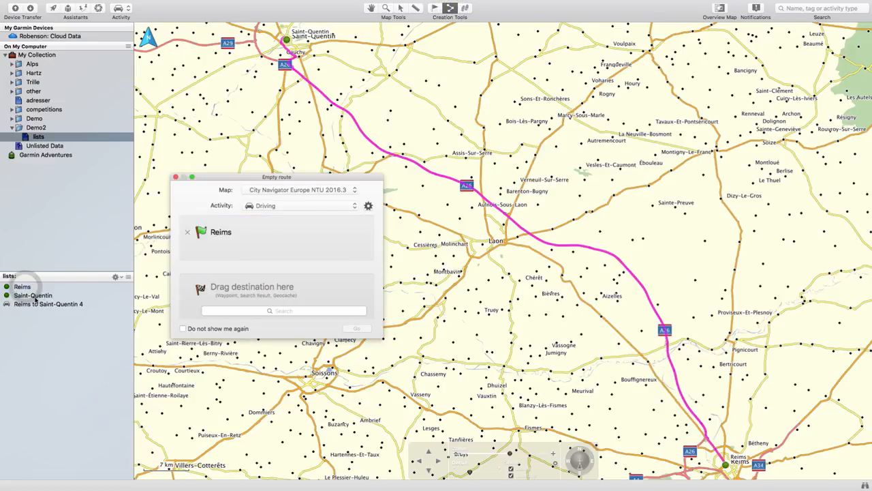
pyautogui.moveTo(29, 295); pyautogui.dragTo(234, 310)
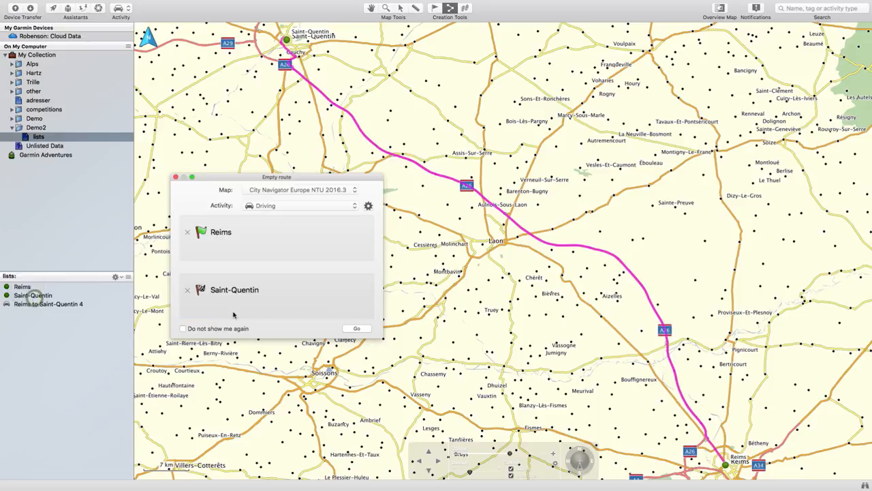
pyautogui.click(264, 205)
pyautogui.click(265, 220)
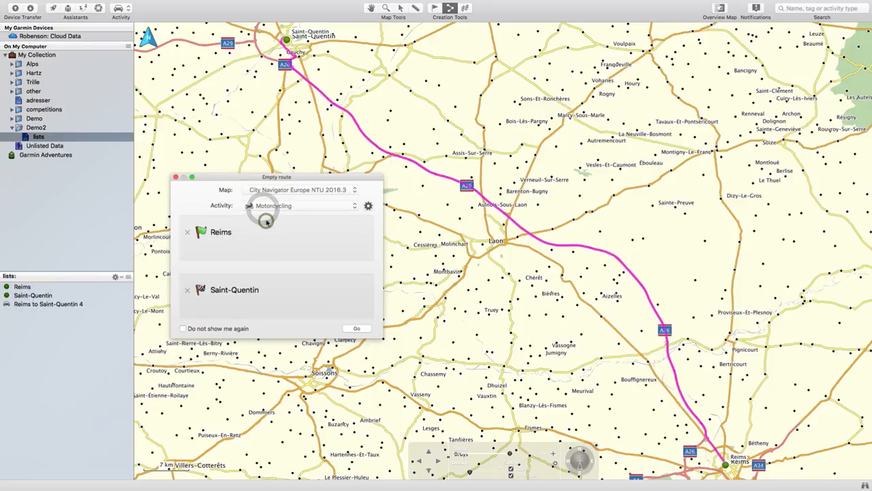
pyautogui.click(356, 327)
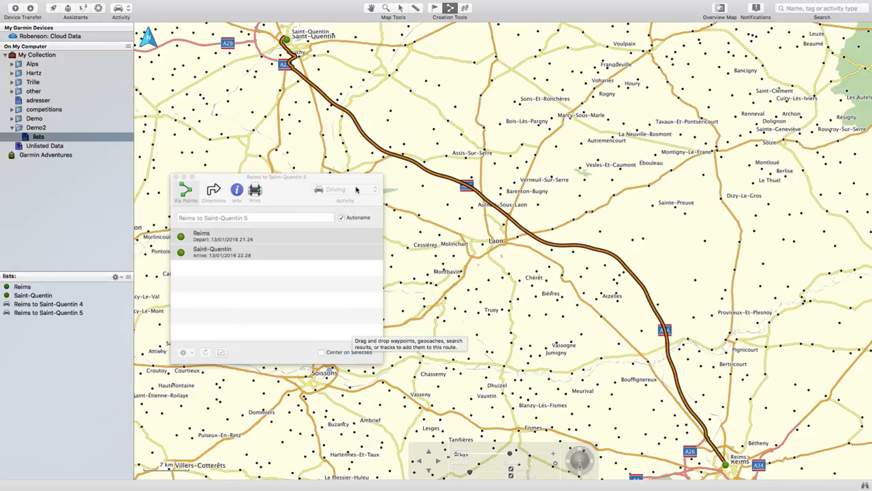
pyautogui.moveTo(276, 56); pyautogui.dragTo(704, 424)
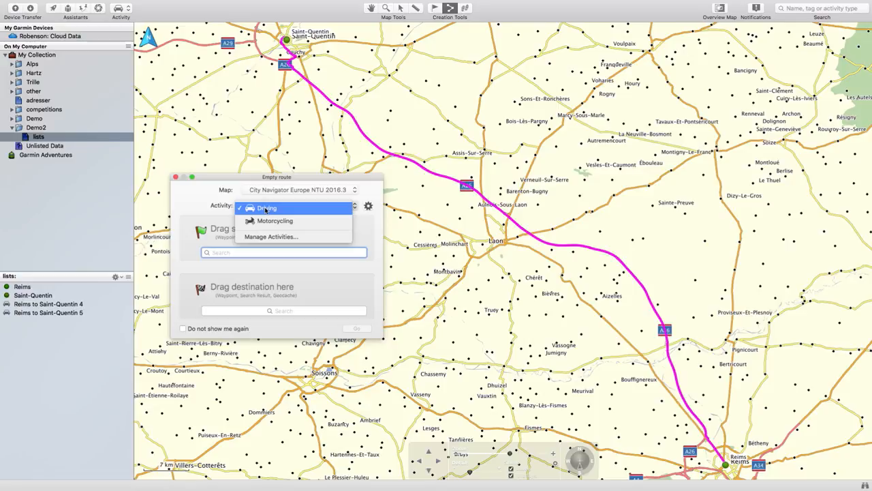
pyautogui.click(275, 222)
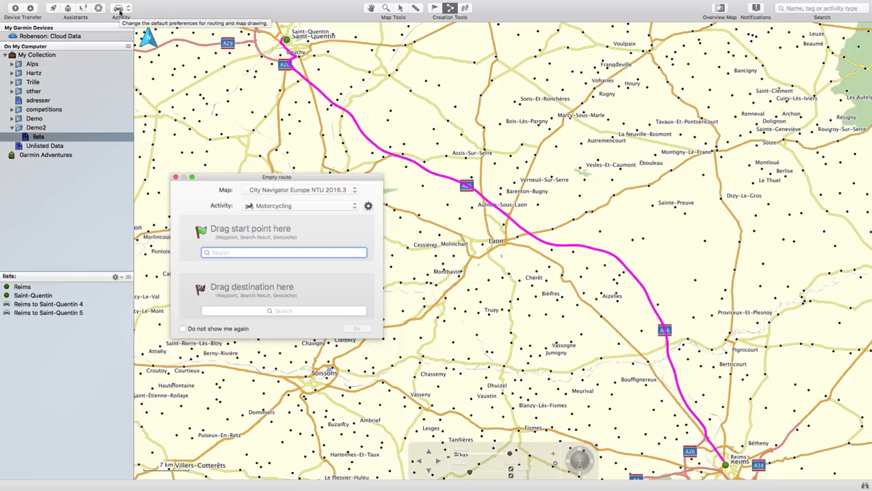
pyautogui.click(175, 177)
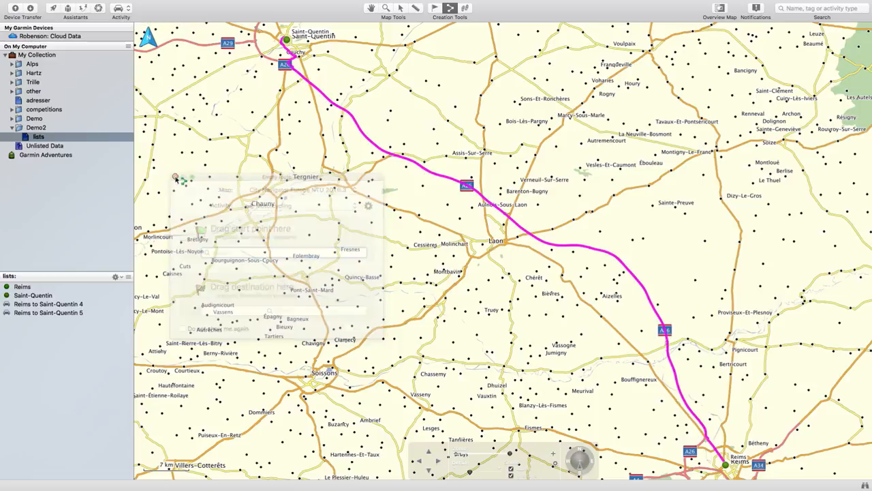
# Change the activity of the second Reims to Saint-Quentin route to Motorcycling and compare its path with the first route
pyautogui.click(24, 314)
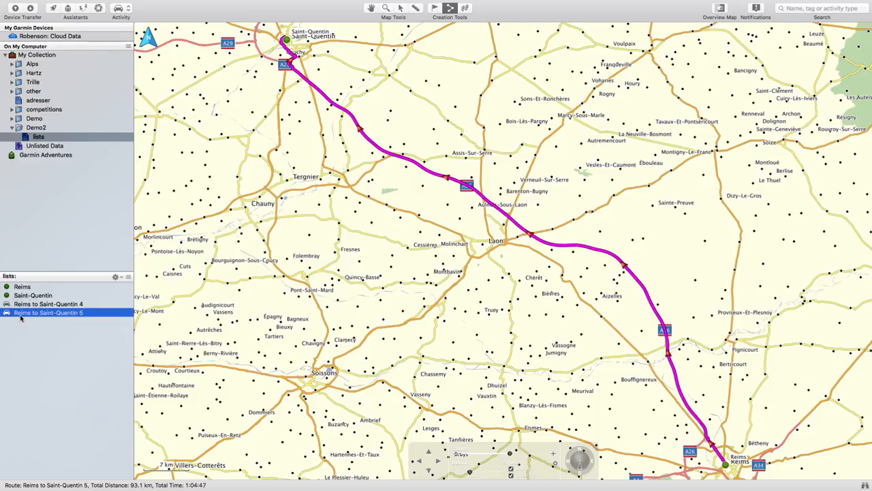
pyautogui.doubleClick(20, 315)
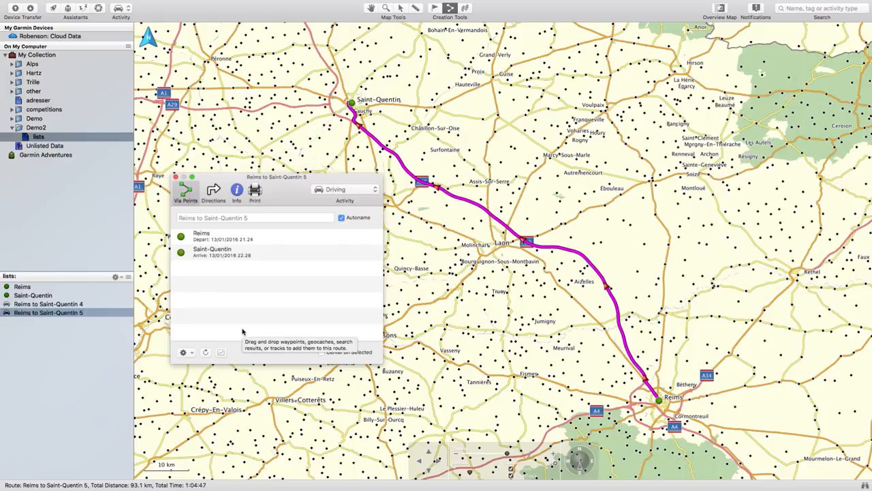
pyautogui.click(334, 190)
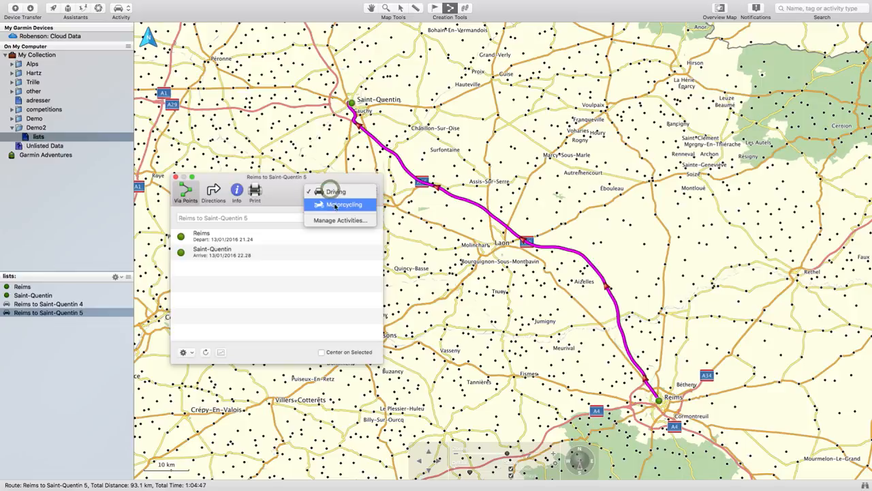
pyautogui.click(334, 205)
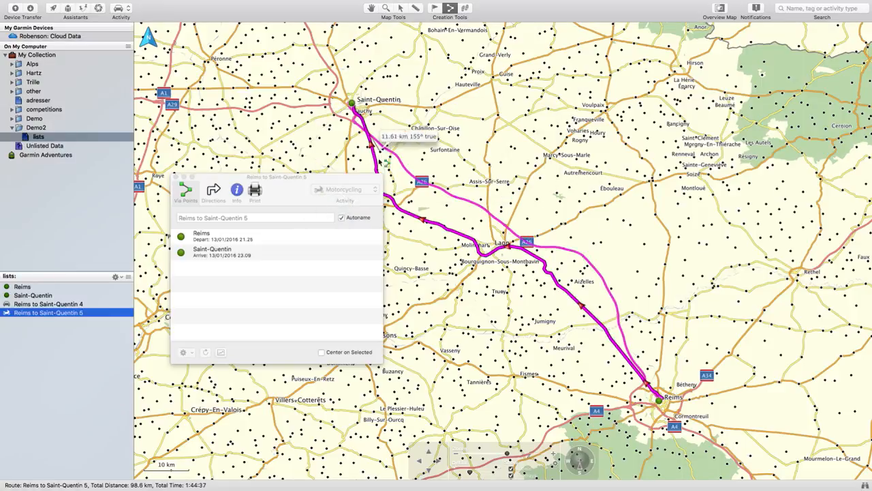
pyautogui.moveTo(379, 160); pyautogui.dragTo(481, 240)
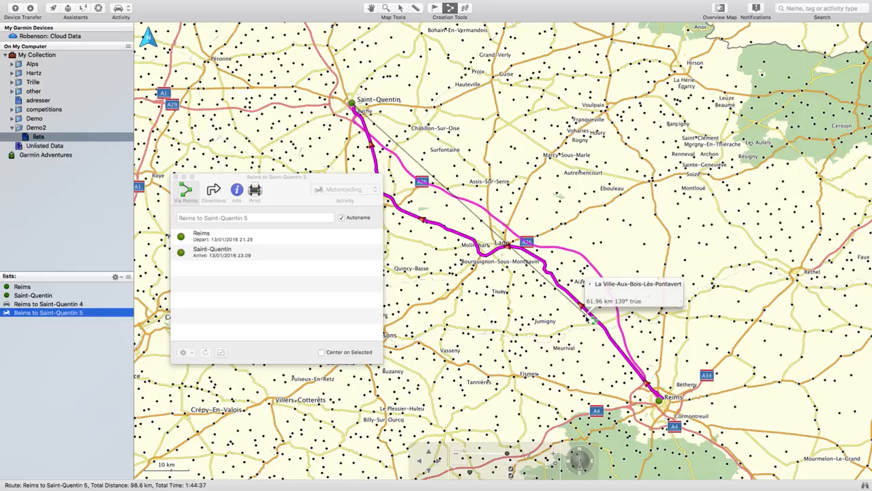
# Start a new activity in the activity manager, named Curvy and based on Motorcycling
pyautogui.click(129, 10)
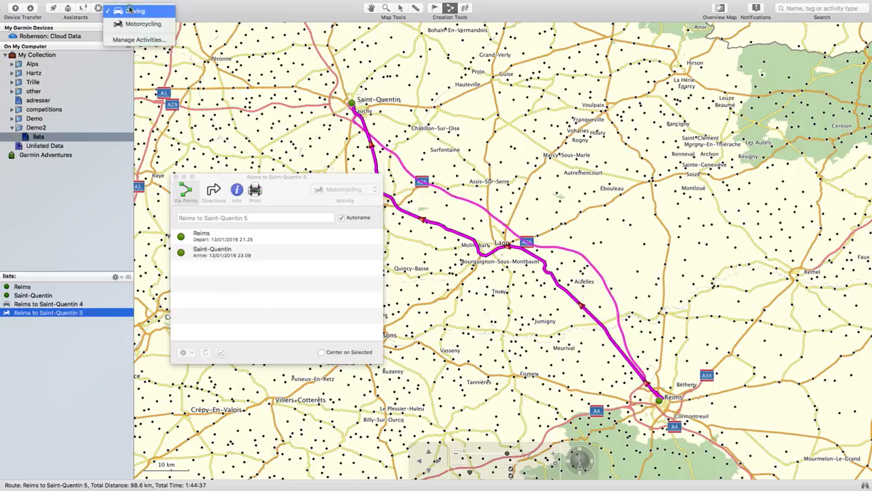
pyautogui.click(135, 40)
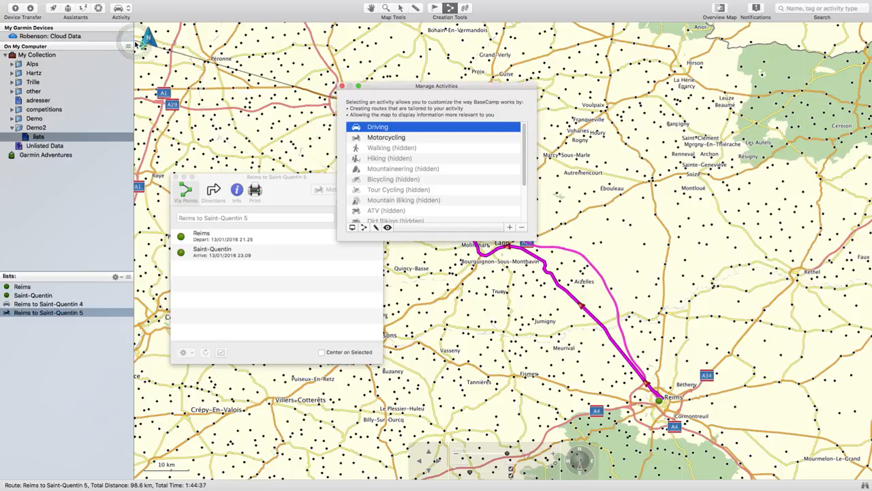
pyautogui.click(510, 228)
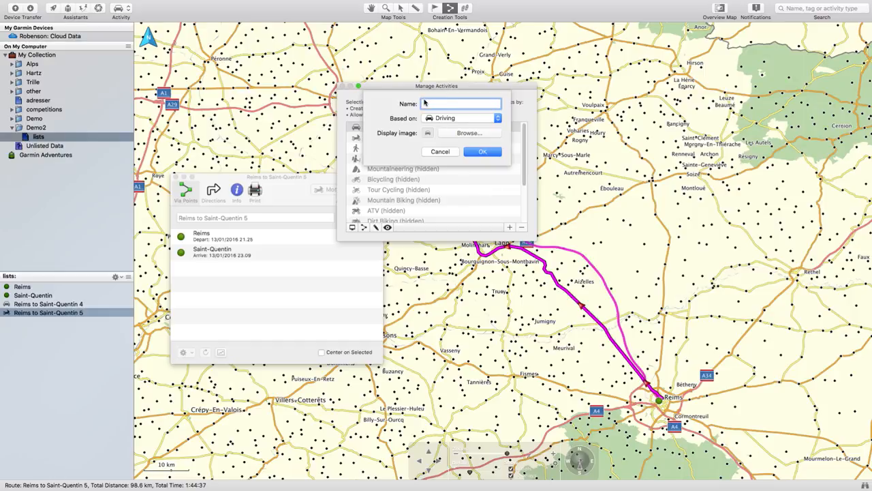
pyautogui.write('Curvy')
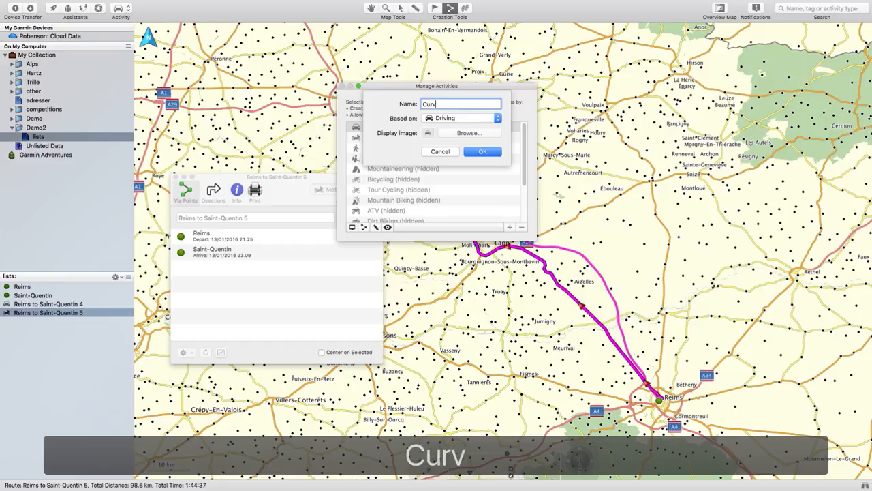
pyautogui.click(446, 118)
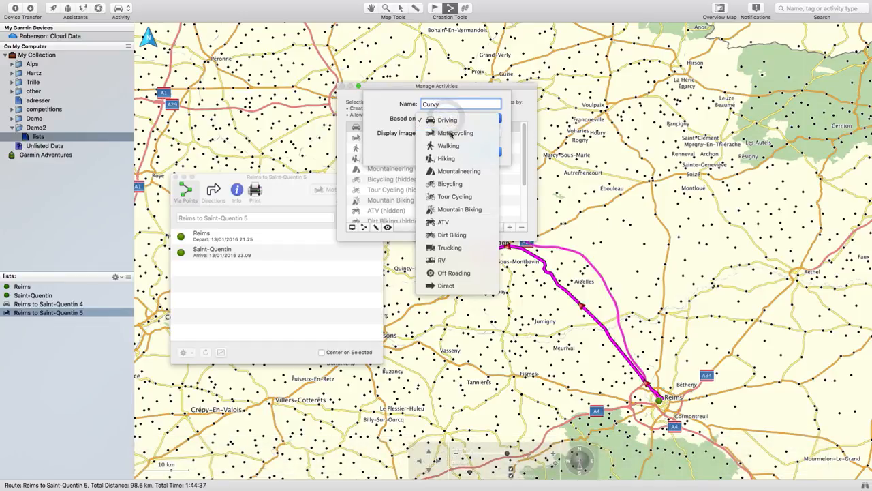
pyautogui.click(451, 134)
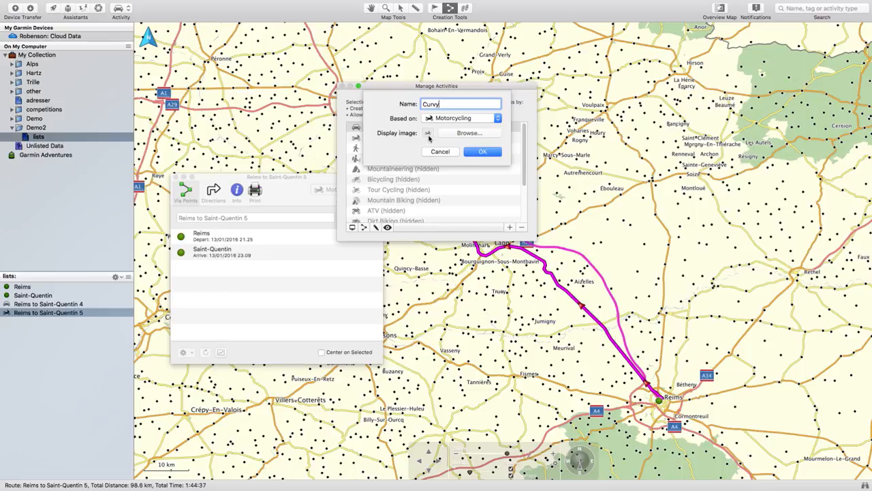
# Use Curvy.png from the Desktop as the new activity's display image and save the activity
pyautogui.click(464, 134)
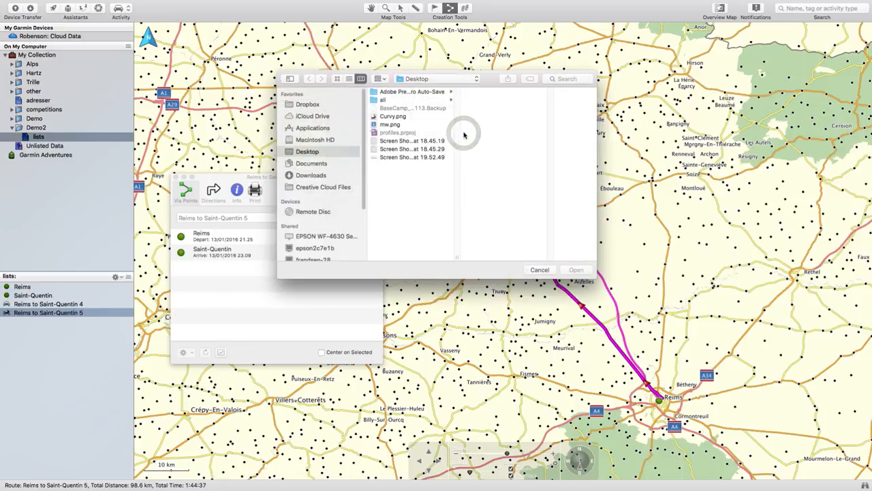
pyautogui.click(391, 119)
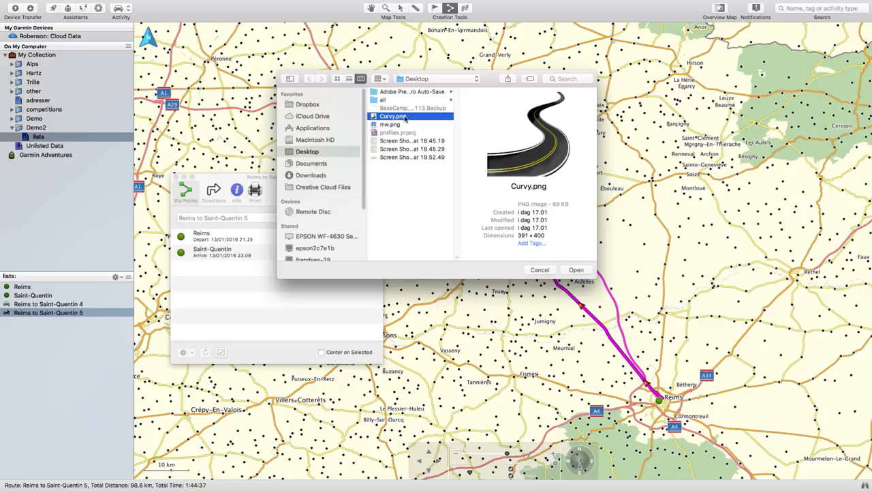
pyautogui.click(577, 270)
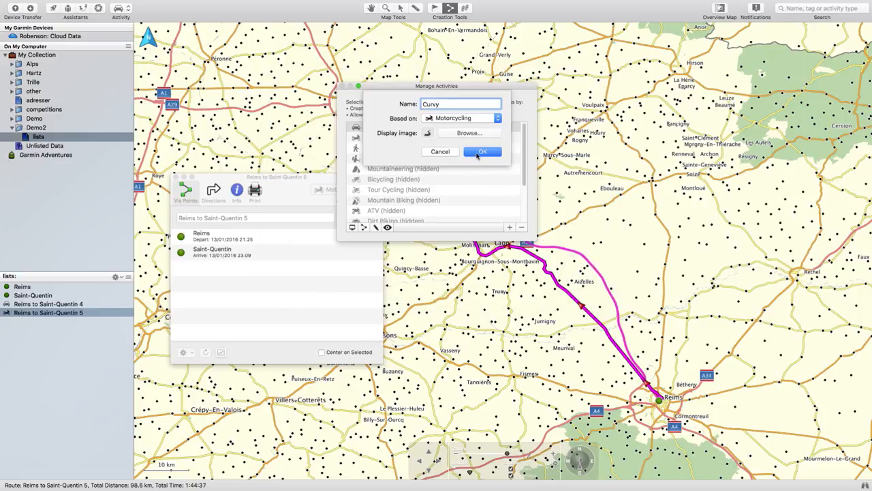
pyautogui.click(483, 152)
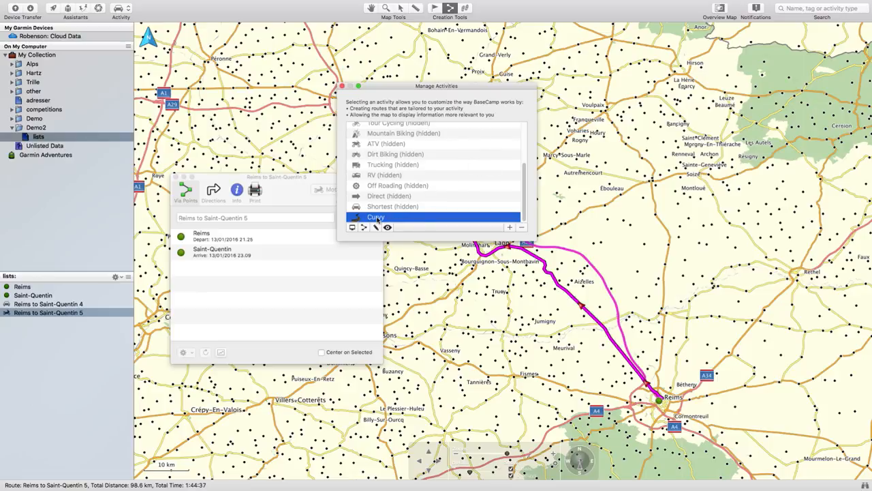
# Set Curvy's routing to Curvy Roads, avoid state highways and toll roads, and stop avoiding ferries and seasonal road closures
pyautogui.click(364, 227)
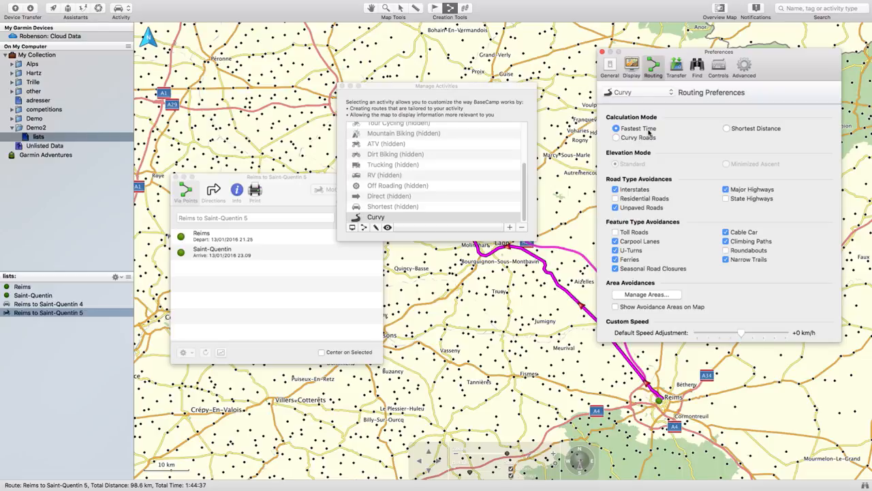
pyautogui.click(617, 137)
pyautogui.click(725, 198)
pyautogui.click(616, 232)
pyautogui.click(616, 259)
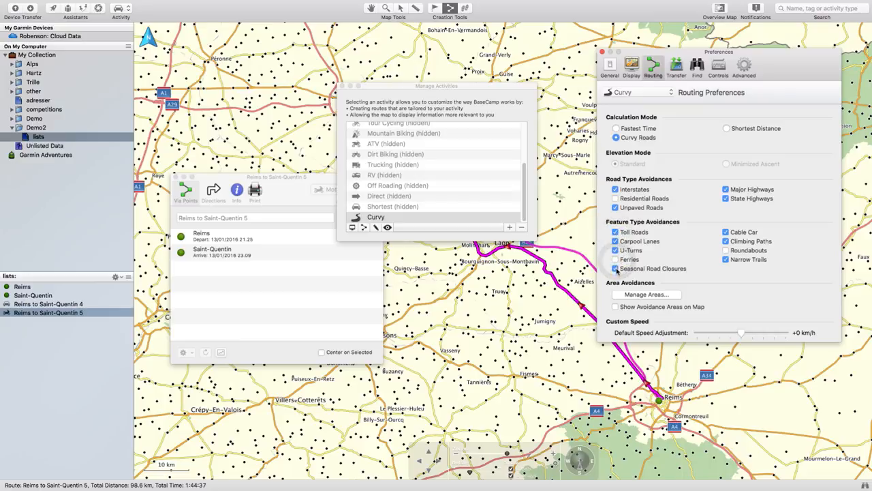
pyautogui.click(617, 269)
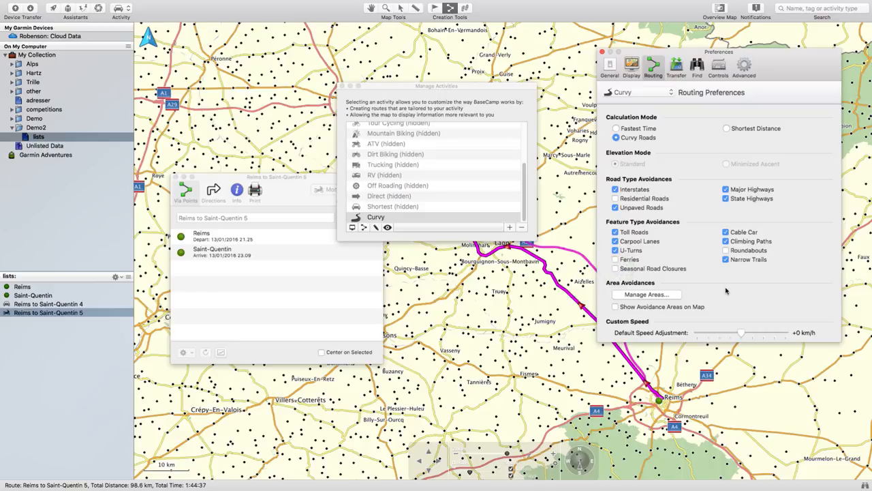
pyautogui.click(602, 51)
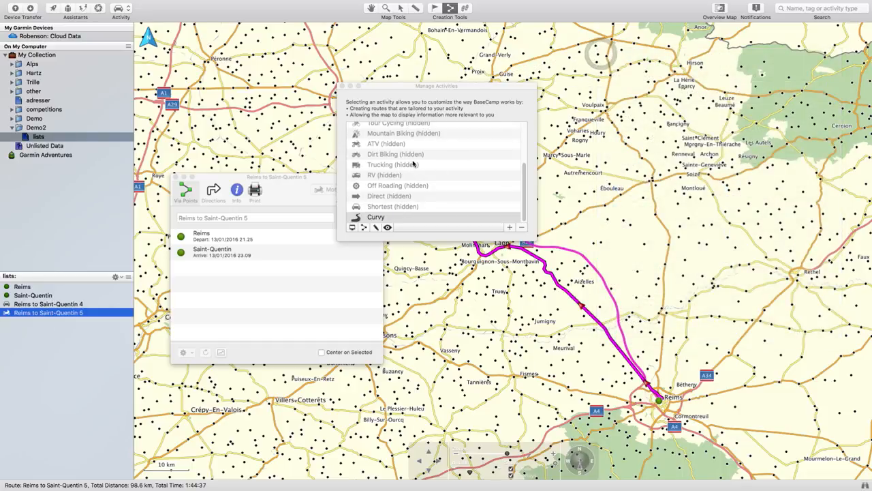
pyautogui.click(343, 87)
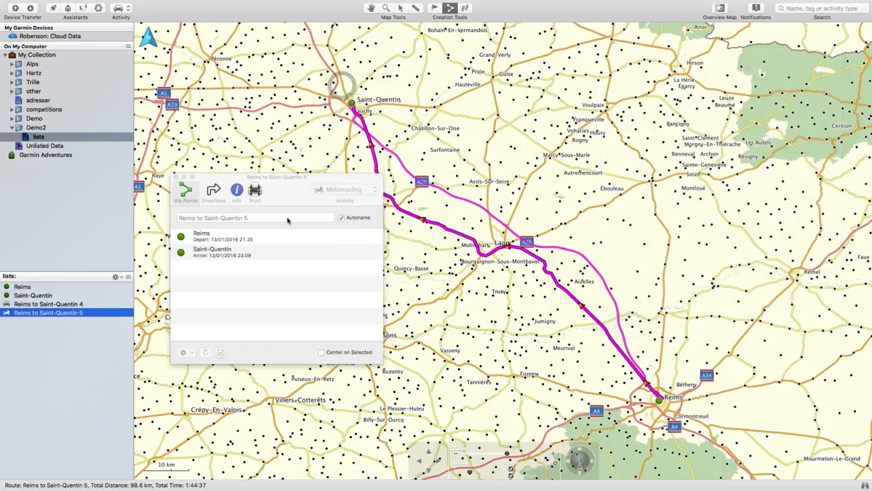
pyautogui.click(174, 177)
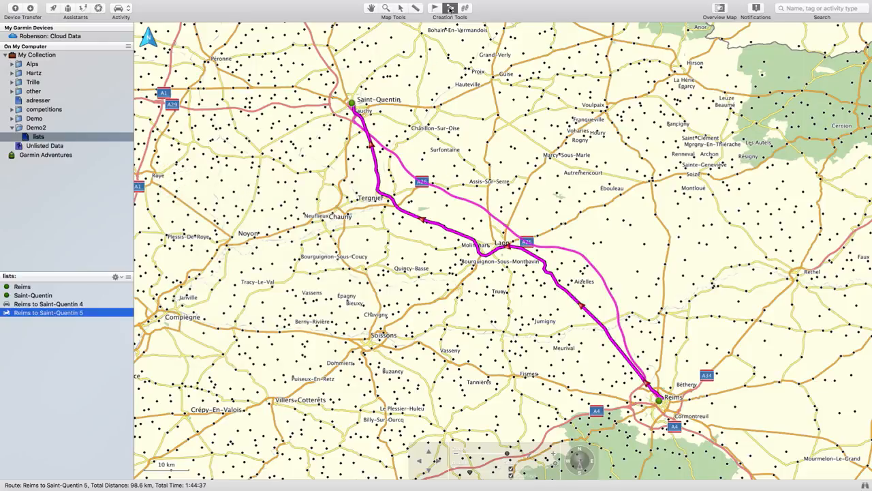
# Try to create a third route from Reims to Saint-Quentin with Curvy chosen in the route setup, and undo it
pyautogui.click(450, 9)
pyautogui.moveTo(335, 176); pyautogui.dragTo(570, 71)
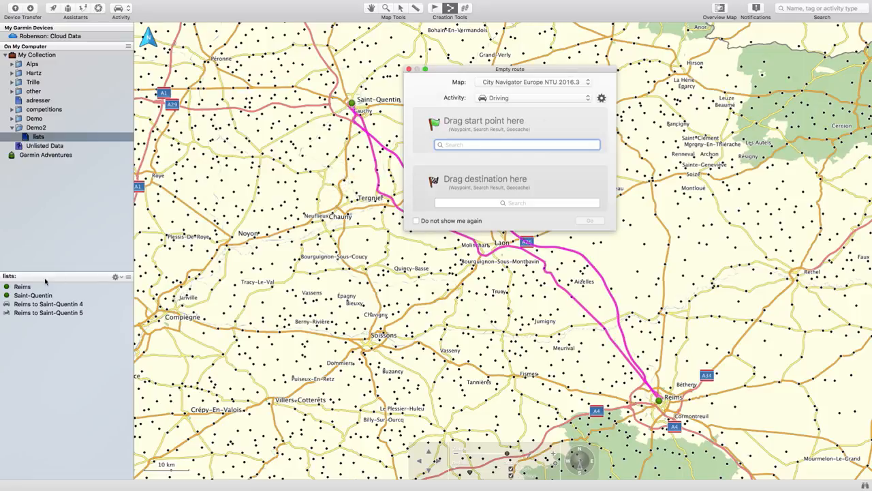
pyautogui.moveTo(26, 289); pyautogui.dragTo(485, 147)
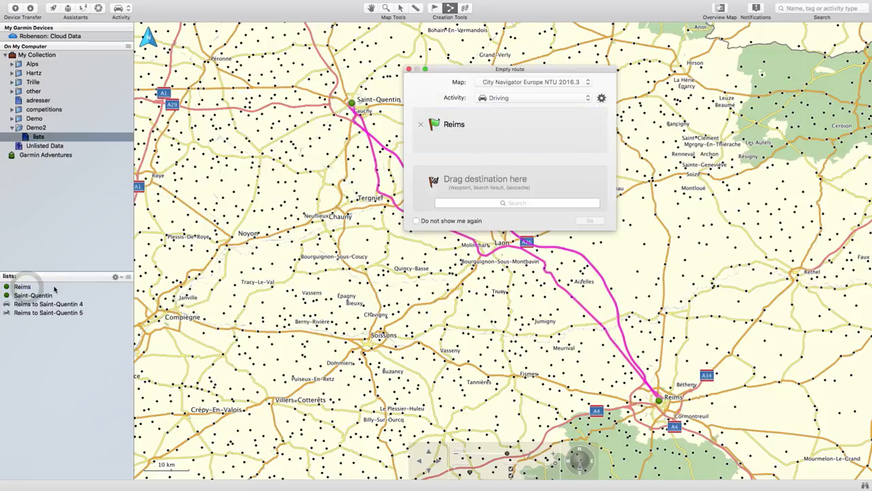
pyautogui.moveTo(42, 298); pyautogui.dragTo(485, 188)
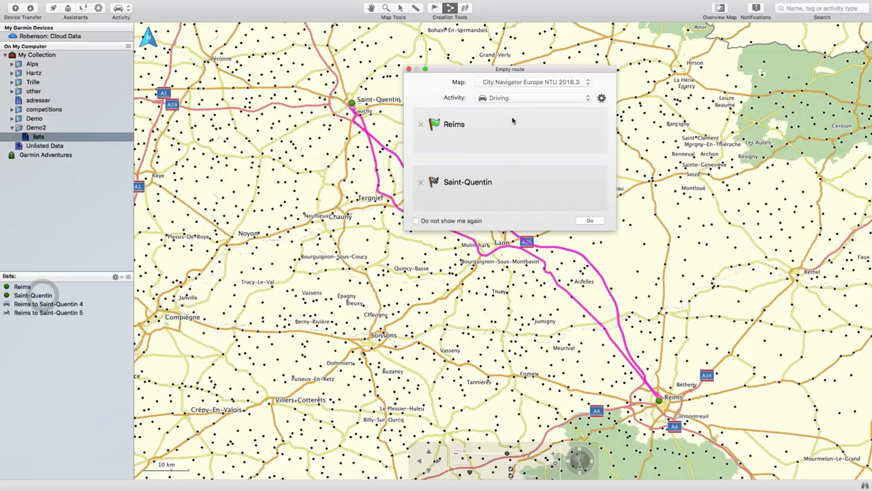
pyautogui.click(507, 98)
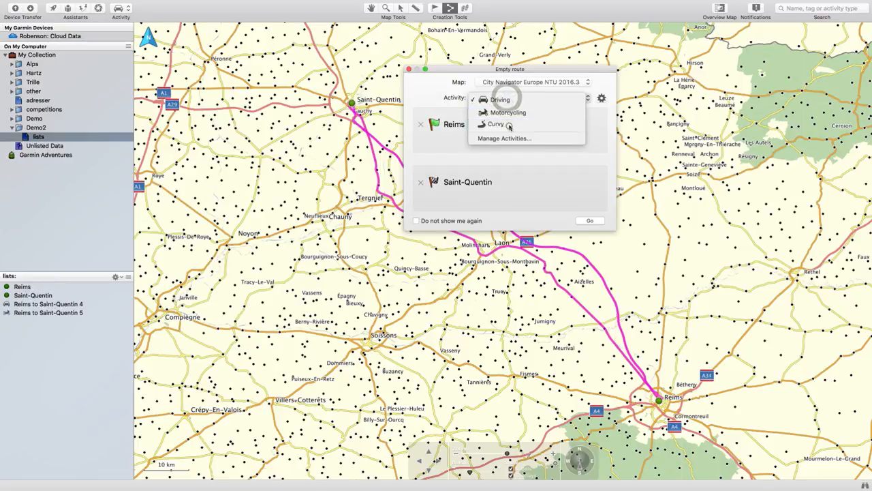
pyautogui.click(509, 126)
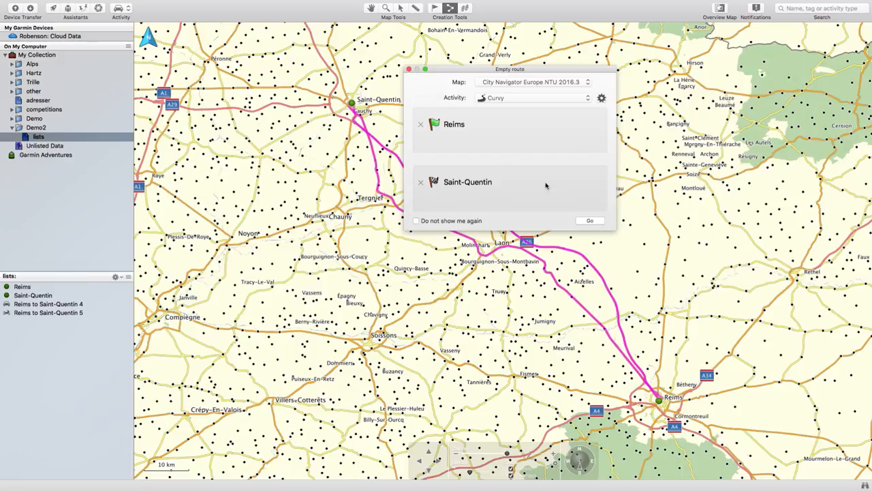
pyautogui.click(589, 221)
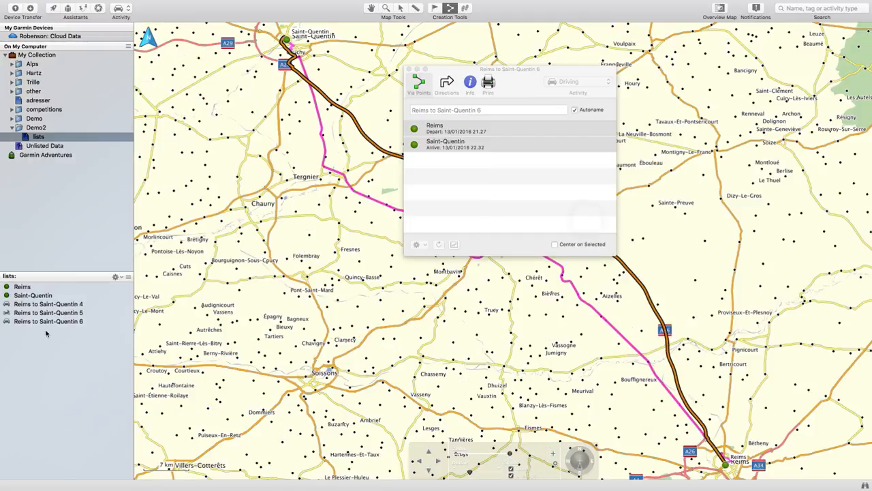
pyautogui.click(26, 324)
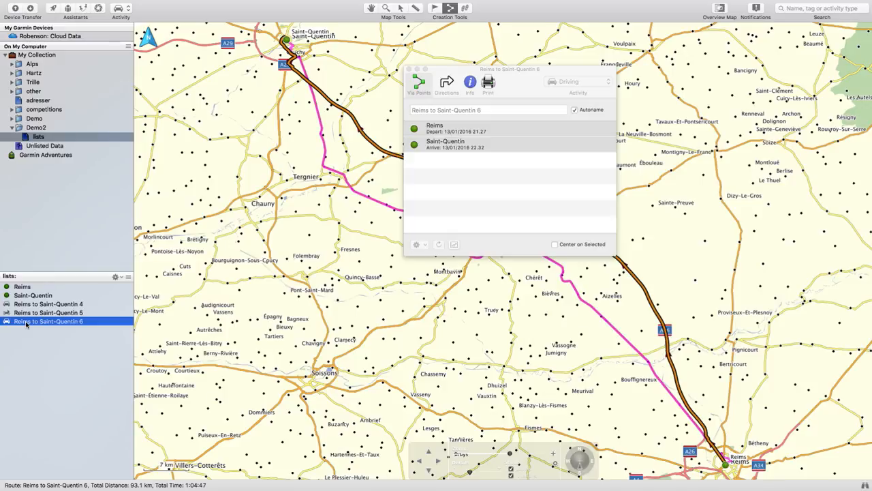
pyautogui.press('super+z')
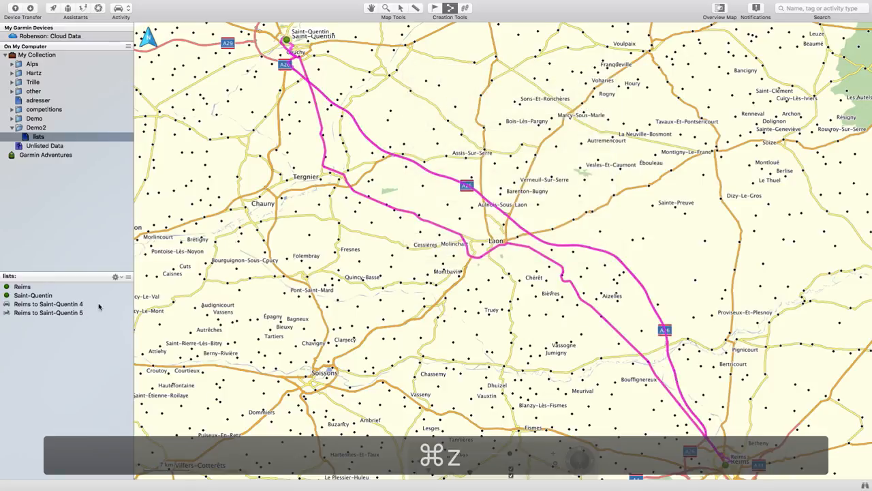
# Make Curvy the general activity and set up a new route with Reims as start and Saint-Quentin as destination
pyautogui.click(130, 11)
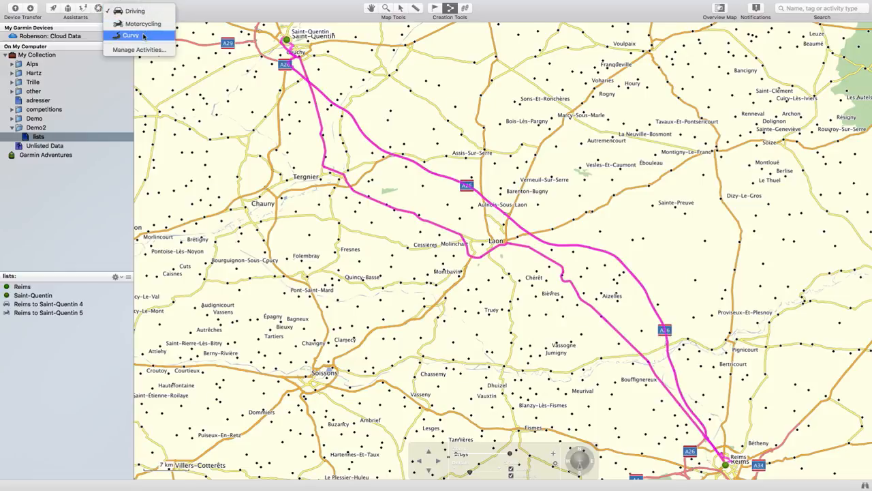
pyautogui.click(144, 35)
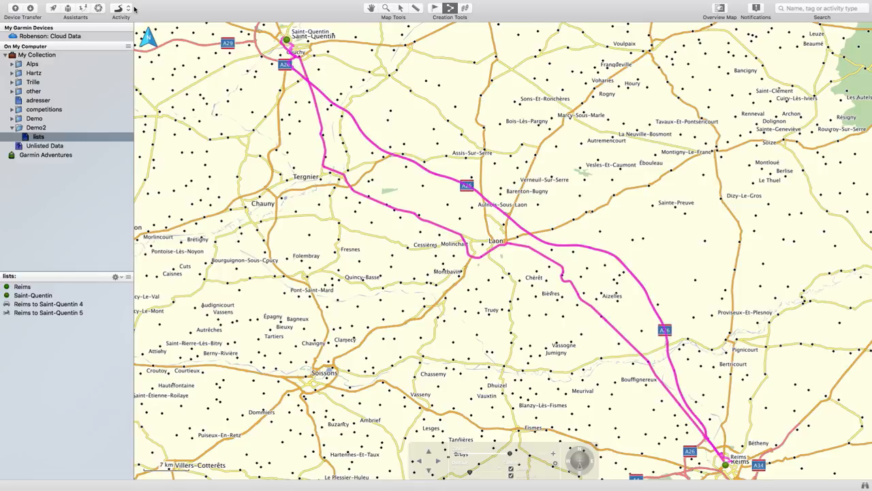
pyautogui.click(450, 9)
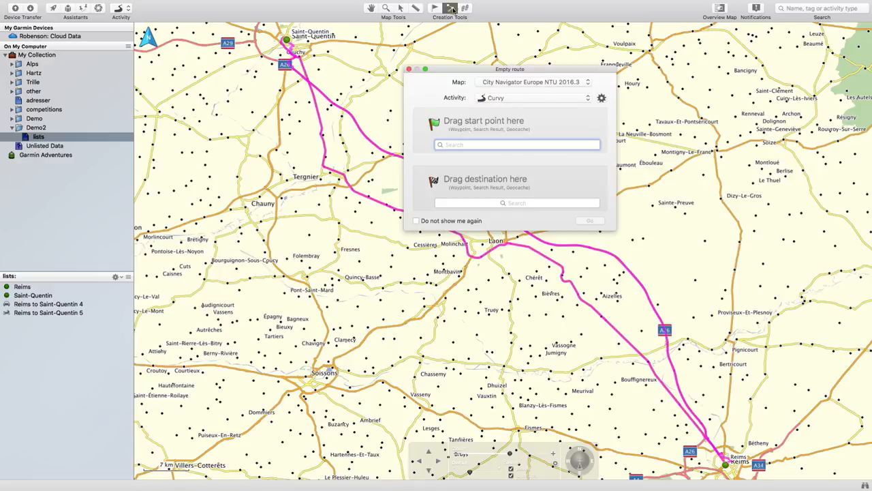
pyautogui.doubleClick(26, 287)
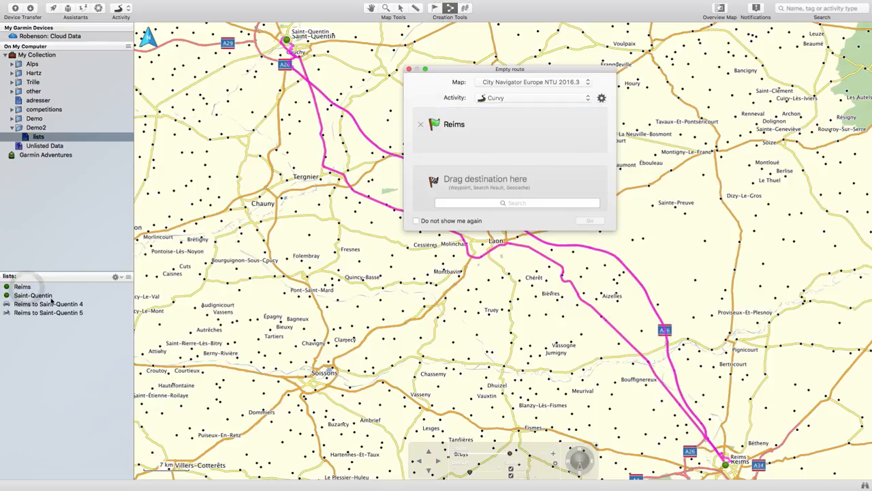
pyautogui.moveTo(51, 300); pyautogui.dragTo(480, 194)
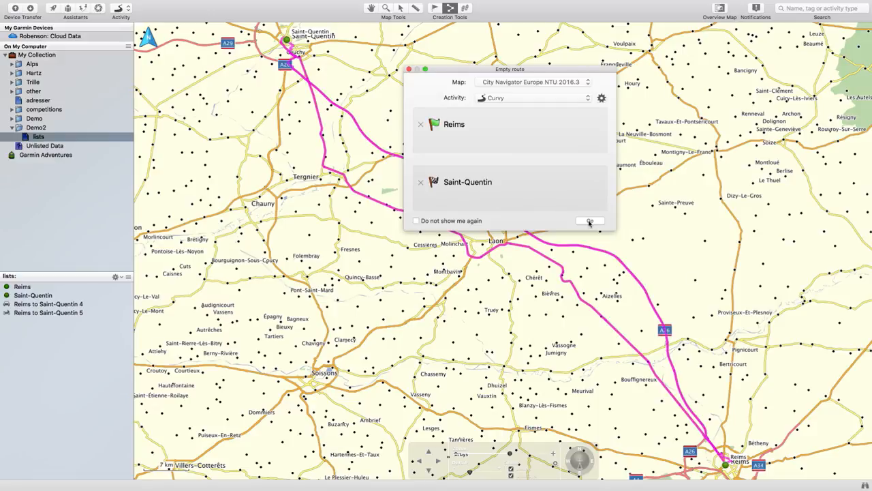
# Create the new route with Driving chosen in its setup, and move the route window clear of the path on the map
pyautogui.click(499, 98)
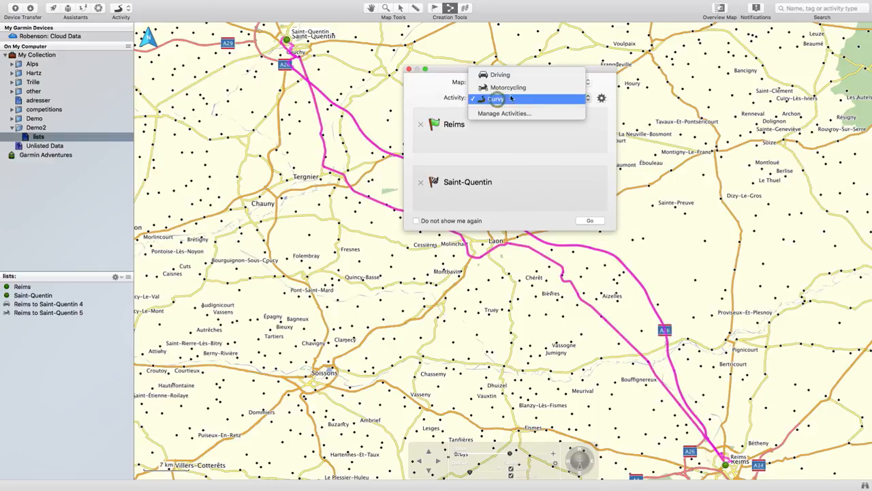
pyautogui.click(518, 74)
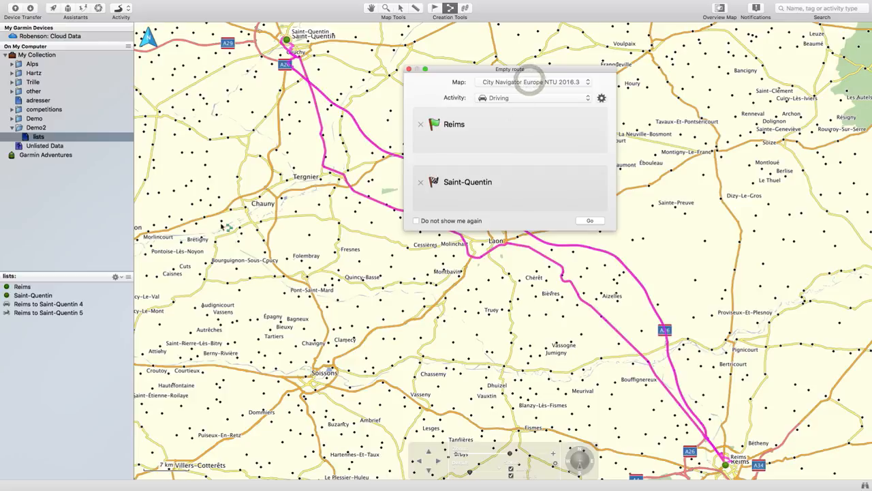
pyautogui.click(590, 221)
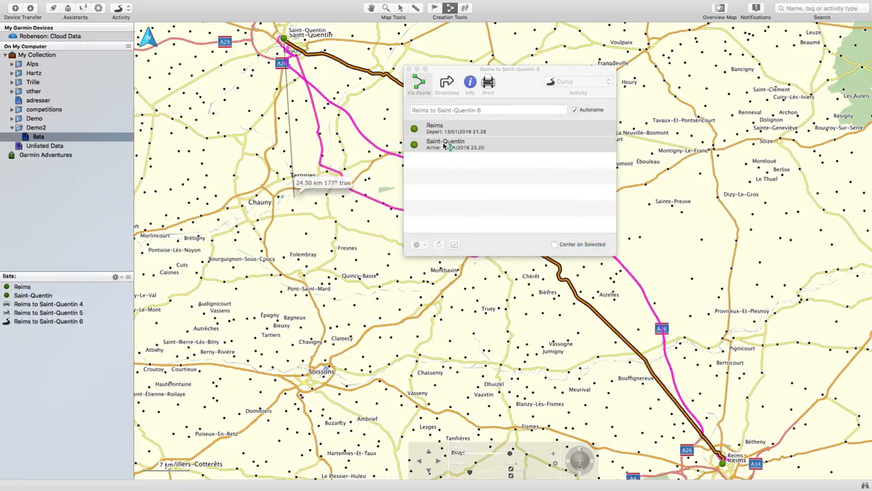
pyautogui.moveTo(460, 71); pyautogui.dragTo(278, 295)
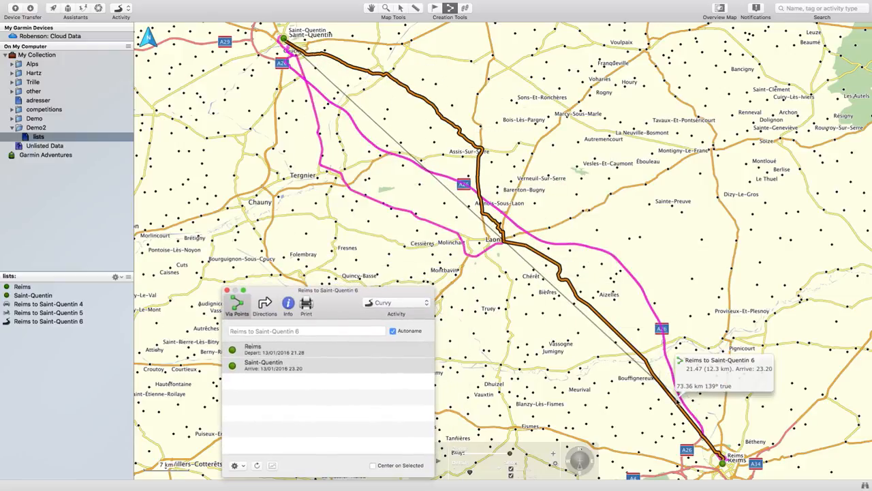
pyautogui.moveTo(330, 305); pyautogui.dragTo(277, 237)
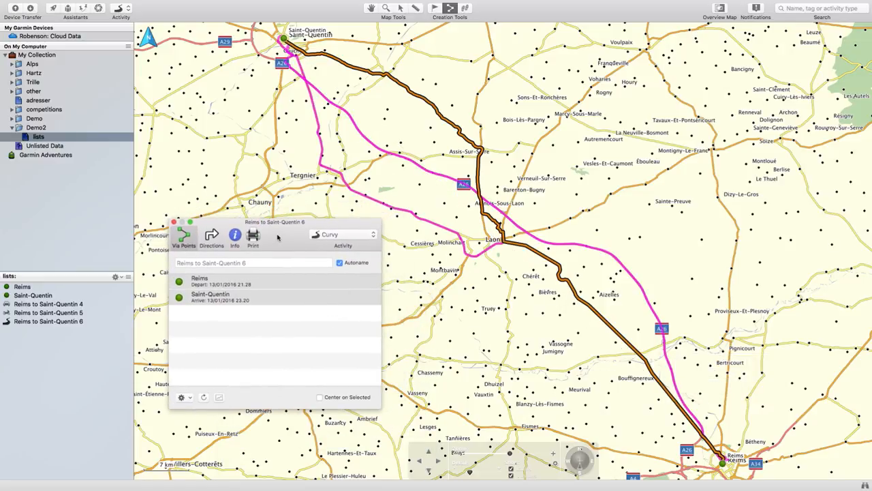